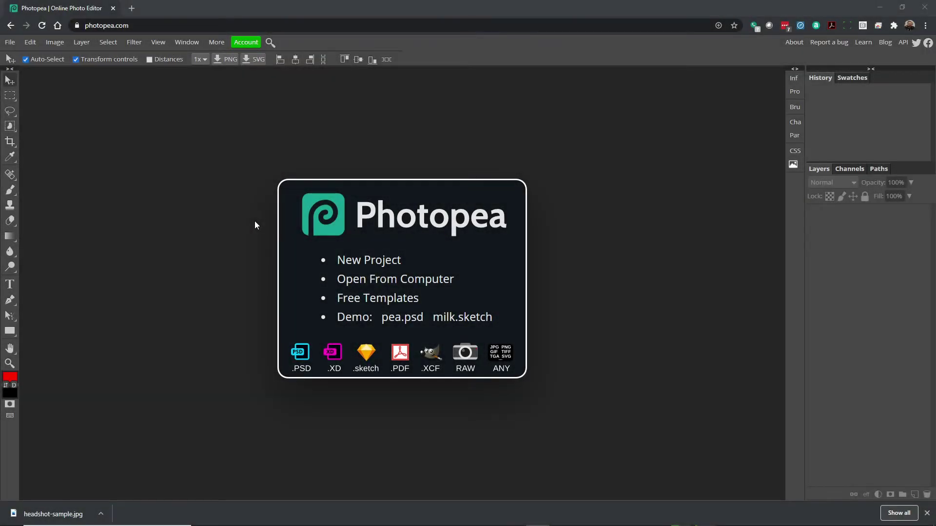
# Open the headshot-sample JPG from the Desktop for editing
pyautogui.click(136, 43)
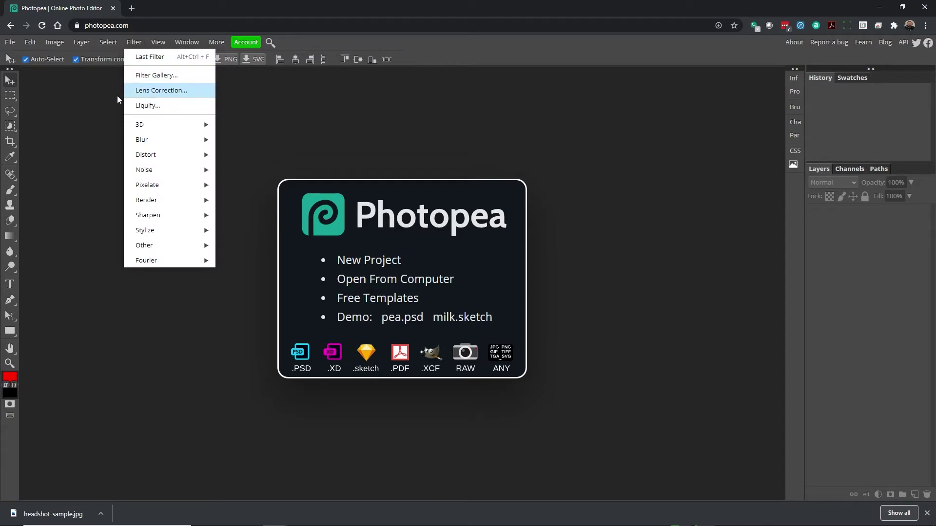
pyautogui.click(84, 92)
pyautogui.click(13, 45)
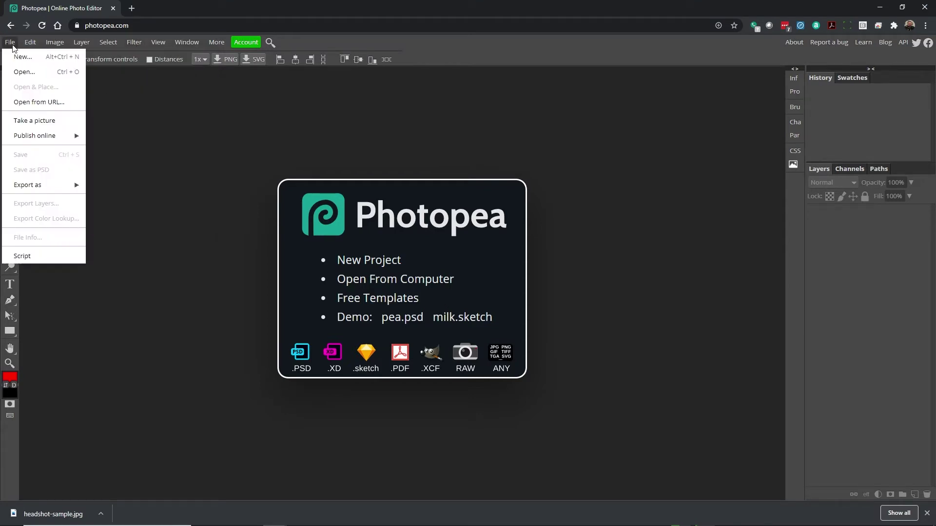
pyautogui.click(14, 71)
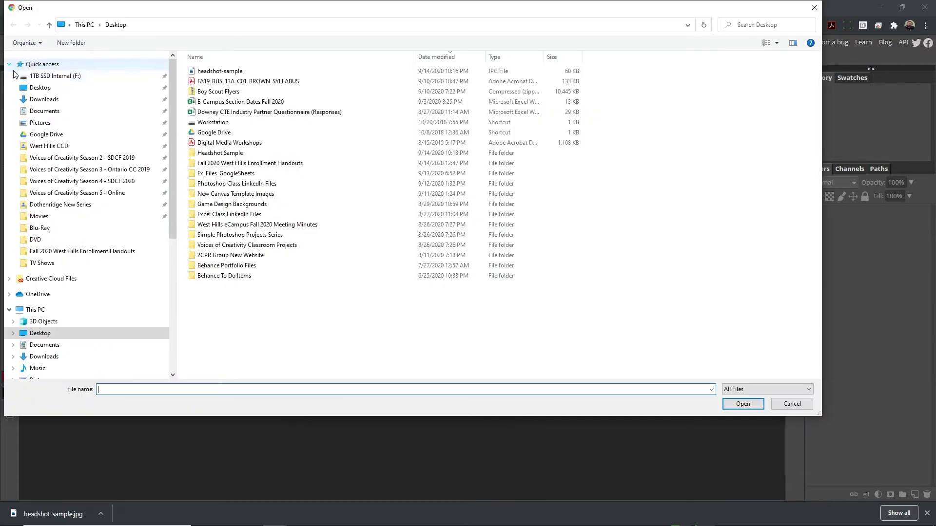
pyautogui.doubleClick(223, 74)
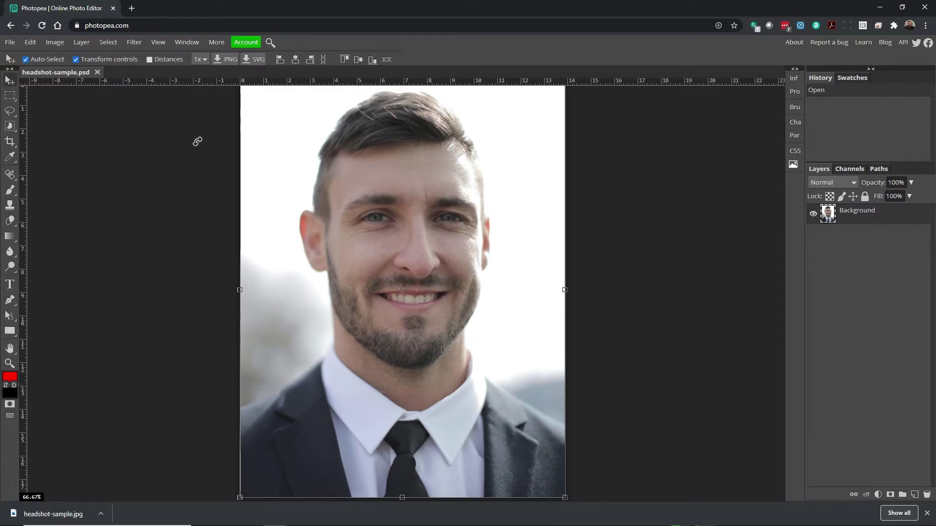
# Open the Liquify filter on the headshot and fit the whole portrait in view
pyautogui.click(131, 44)
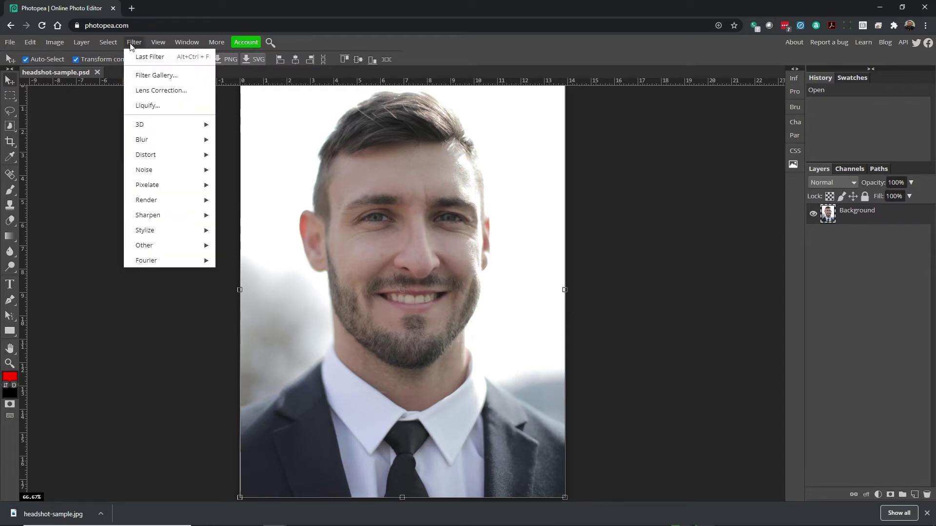
pyautogui.click(152, 105)
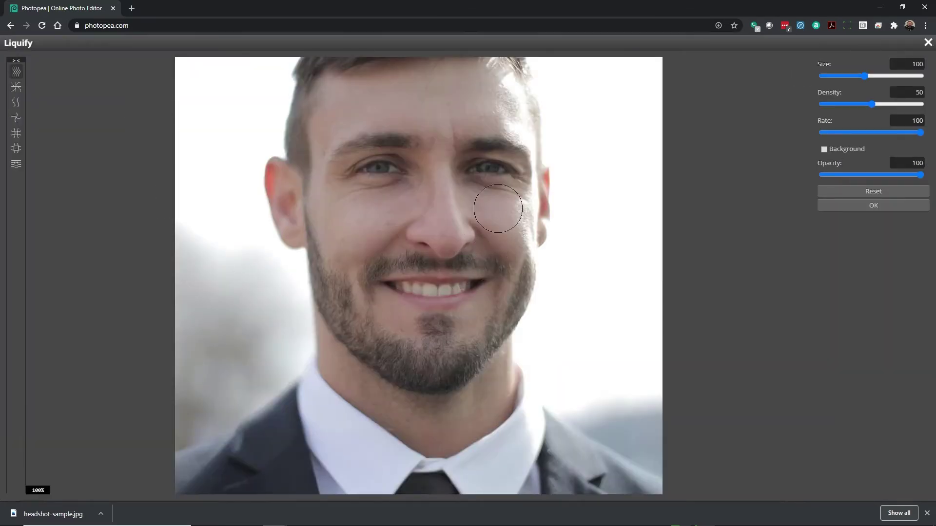
pyautogui.scroll(-1, 498, 208)
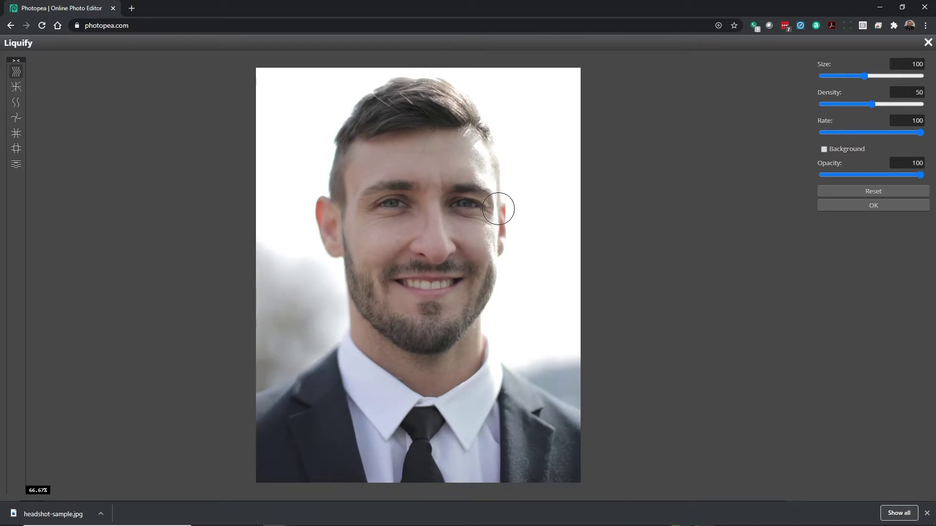
pyautogui.scroll(1, 497, 208)
pyautogui.scroll(-1, 498, 208)
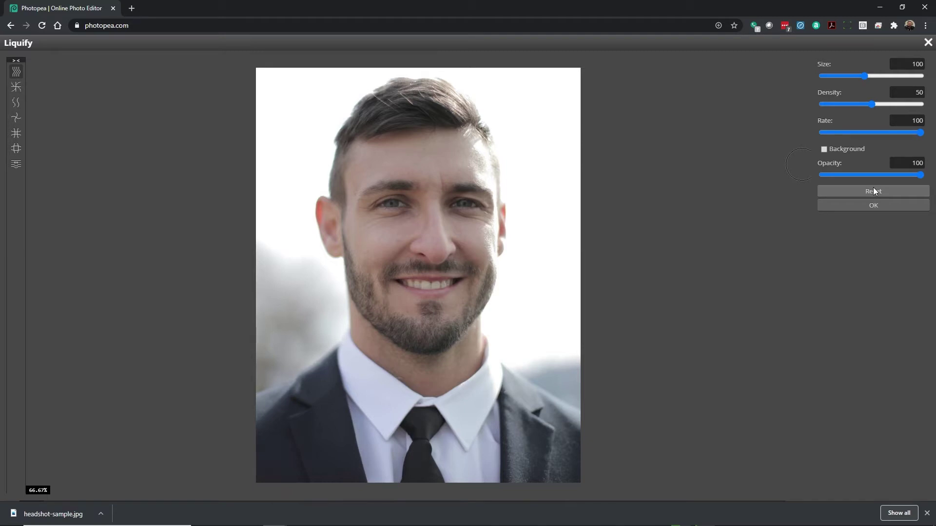
# Set the Liquify brush size to 227, stretch both eyes vertically, and pull both ears up and outward
pyautogui.moveTo(865, 76); pyautogui.dragTo(879, 76)
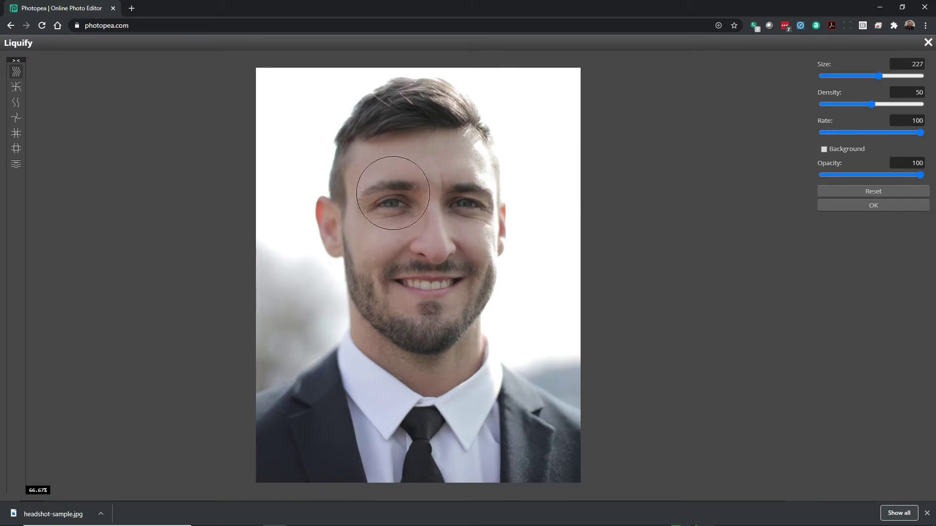
pyautogui.moveTo(394, 204); pyautogui.dragTo(393, 193)
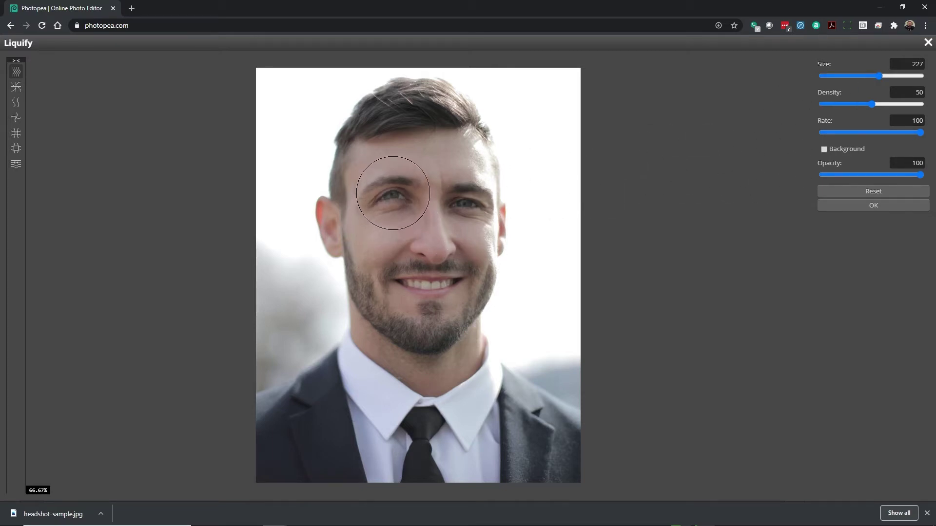
pyautogui.moveTo(472, 192); pyautogui.dragTo(469, 187)
pyautogui.moveTo(396, 212); pyautogui.dragTo(395, 226)
pyautogui.moveTo(471, 211); pyautogui.dragTo(469, 233)
pyautogui.moveTo(324, 220); pyautogui.dragTo(321, 206)
pyautogui.moveTo(510, 226)
pyautogui.mouseDown()
pyautogui.moveTo(522, 199)
pyautogui.moveTo(531, 202)
pyautogui.mouseUp()
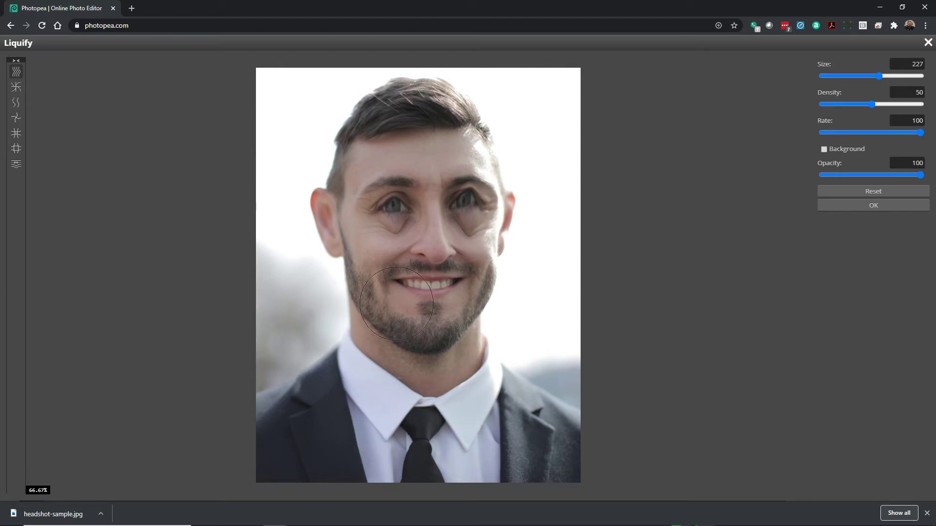
# Set the brush size to 148 and pull both mouth corners upward into a wider smile
pyautogui.moveTo(878, 76); pyautogui.dragTo(870, 75)
pyautogui.moveTo(393, 283); pyautogui.dragTo(380, 267)
pyautogui.moveTo(475, 286); pyautogui.dragTo(476, 260)
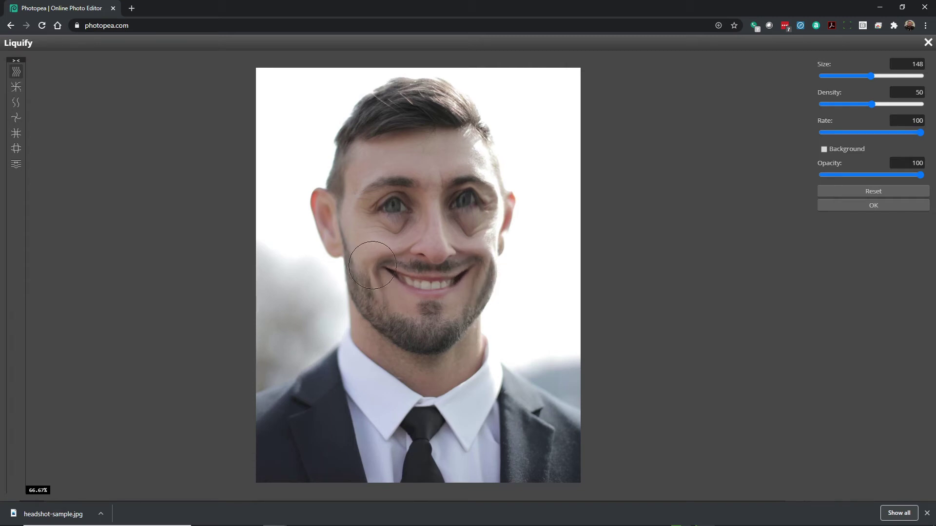
pyautogui.moveTo(378, 268); pyautogui.dragTo(376, 265)
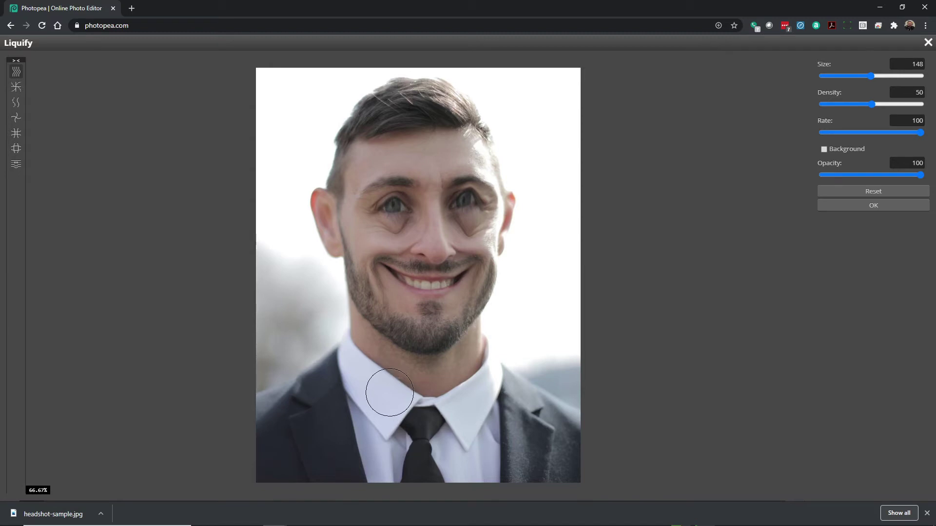
# Push the eyebrows upward and stretch both eyes further into tall ovals
pyautogui.moveTo(397, 185)
pyautogui.mouseDown()
pyautogui.moveTo(396, 176)
pyautogui.moveTo(370, 182)
pyautogui.mouseUp()
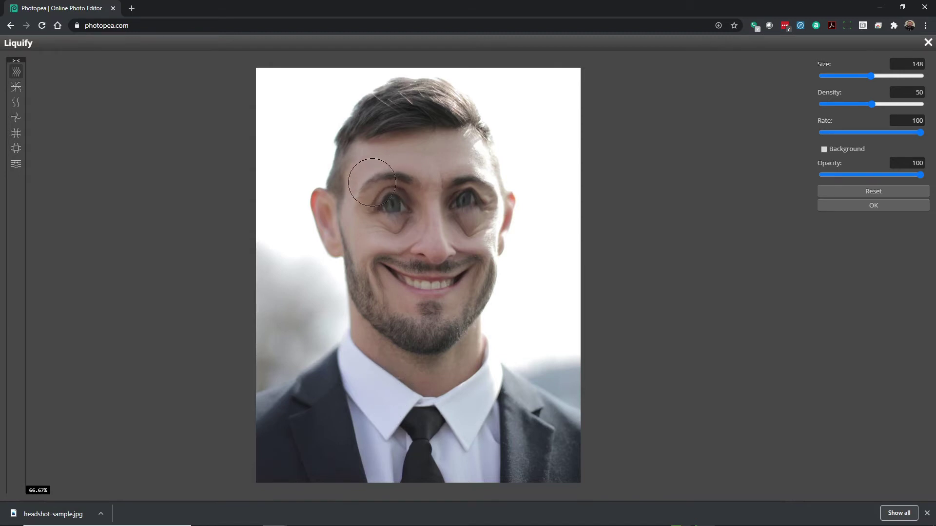
pyautogui.moveTo(469, 186); pyautogui.dragTo(472, 177)
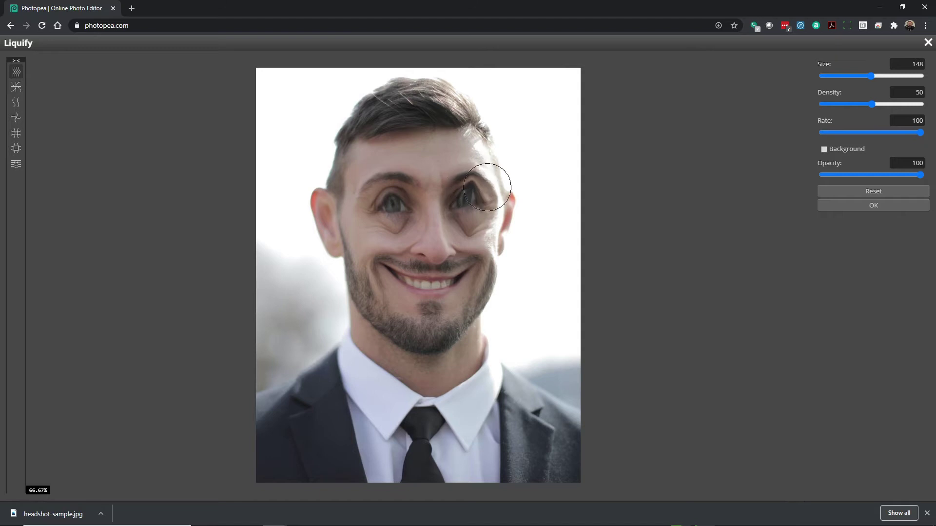
pyautogui.moveTo(471, 214); pyautogui.dragTo(472, 222)
pyautogui.moveTo(394, 220)
pyautogui.mouseDown()
pyautogui.moveTo(392, 229)
pyautogui.moveTo(389, 190)
pyautogui.mouseUp()
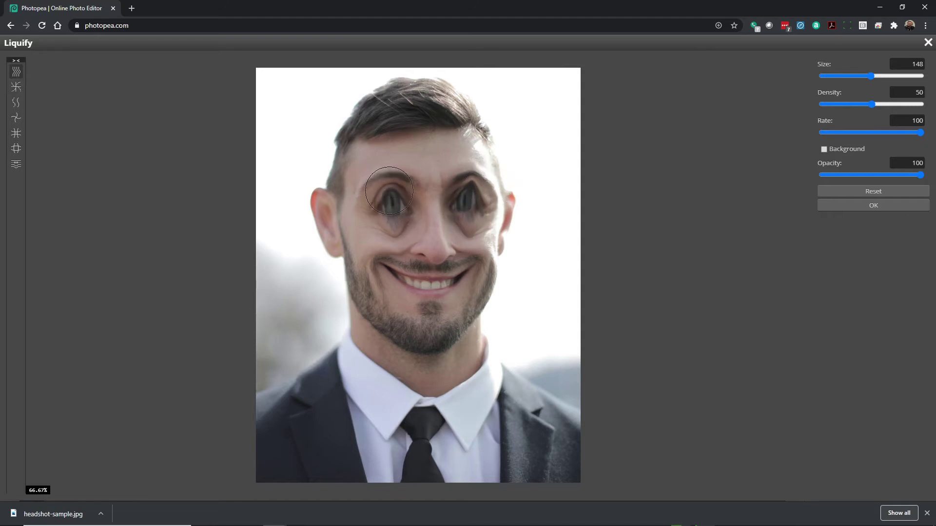
# Pull the tops of both ears upward and push the bearded jaw inward on both sides to slim it
pyautogui.moveTo(321, 196); pyautogui.dragTo(312, 186)
pyautogui.moveTo(522, 198); pyautogui.dragTo(524, 188)
pyautogui.moveTo(361, 285)
pyautogui.mouseDown()
pyautogui.moveTo(355, 272)
pyautogui.moveTo(366, 295)
pyautogui.moveTo(403, 322)
pyautogui.mouseUp()
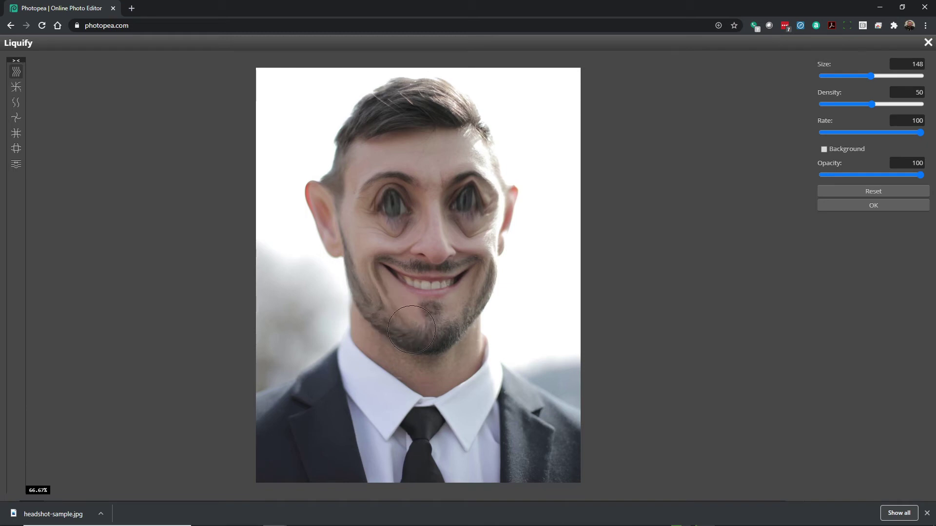
pyautogui.moveTo(474, 296)
pyautogui.mouseDown()
pyautogui.moveTo(481, 283)
pyautogui.moveTo(453, 320)
pyautogui.moveTo(424, 335)
pyautogui.mouseUp()
# Set the brush density to 77 and push the hairline up and outward around the top of the head
pyautogui.moveTo(872, 104); pyautogui.dragTo(899, 104)
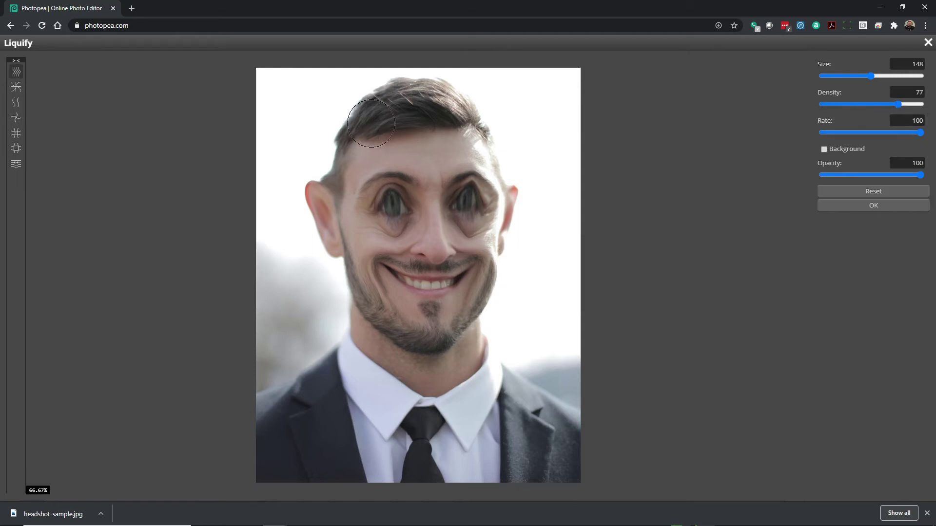
pyautogui.moveTo(512, 146)
pyautogui.mouseDown()
pyautogui.moveTo(491, 139)
pyautogui.moveTo(497, 163)
pyautogui.moveTo(505, 167)
pyautogui.moveTo(473, 103)
pyautogui.moveTo(495, 116)
pyautogui.moveTo(463, 124)
pyautogui.moveTo(454, 107)
pyautogui.moveTo(434, 121)
pyautogui.moveTo(420, 110)
pyautogui.moveTo(414, 122)
pyautogui.moveTo(385, 105)
pyautogui.moveTo(359, 139)
pyautogui.moveTo(335, 119)
pyautogui.moveTo(365, 146)
pyautogui.mouseUp()
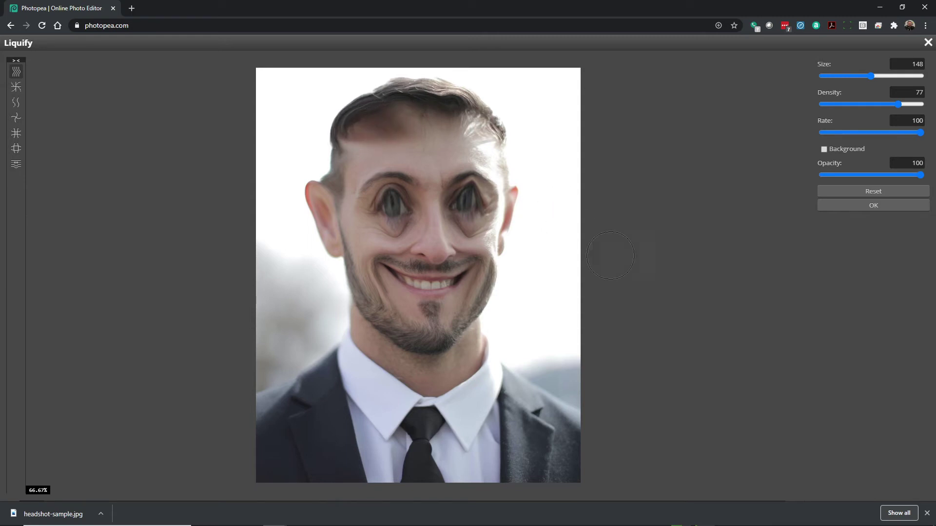
# Set the brush size to 62, enlarge the nose around the nostrils, and extend the smile's corner higher
pyautogui.moveTo(869, 78); pyautogui.dragTo(858, 77)
pyautogui.moveTo(451, 251)
pyautogui.mouseDown()
pyautogui.moveTo(459, 245)
pyautogui.moveTo(435, 262)
pyautogui.mouseUp()
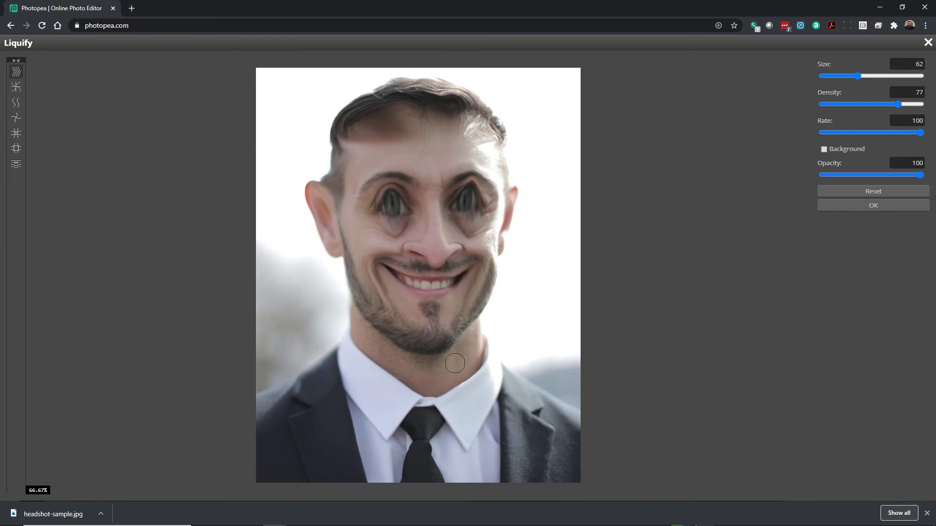
pyautogui.moveTo(380, 262); pyautogui.dragTo(372, 252)
# Stretch the chin's beard patch into a larger goatee and push the sides of the neck inward
pyautogui.moveTo(422, 311)
pyautogui.mouseDown()
pyautogui.moveTo(445, 328)
pyautogui.moveTo(429, 319)
pyautogui.moveTo(429, 330)
pyautogui.moveTo(441, 349)
pyautogui.mouseUp()
pyautogui.moveTo(351, 309); pyautogui.dragTo(355, 334)
pyautogui.moveTo(482, 326); pyautogui.dragTo(479, 336)
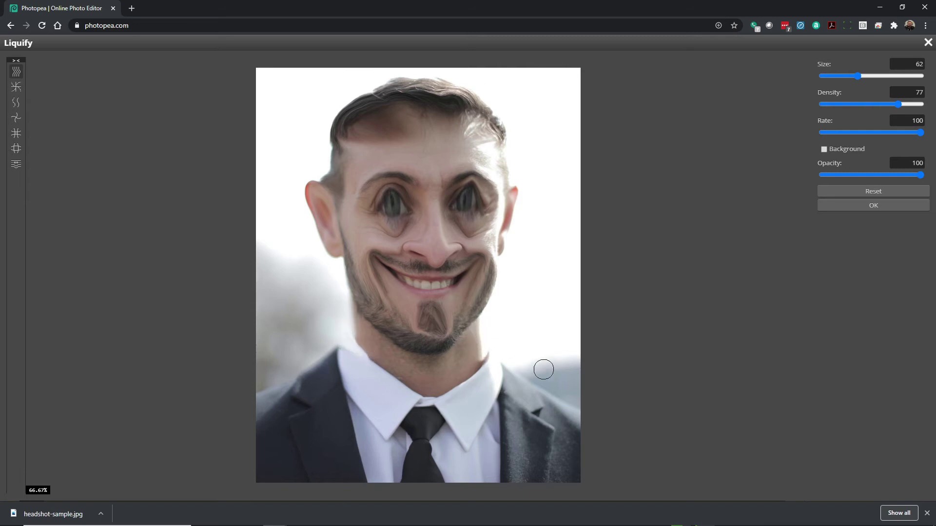
# Set the brush size to 173, push the suit's shoulders downward, and widen the tie
pyautogui.moveTo(856, 76); pyautogui.dragTo(873, 78)
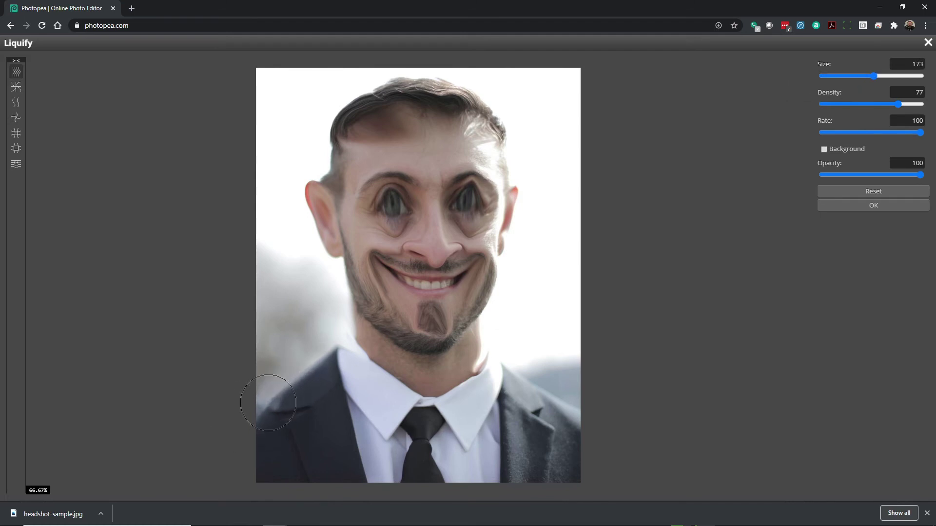
pyautogui.moveTo(527, 382); pyautogui.dragTo(560, 403)
pyautogui.moveTo(496, 427)
pyautogui.mouseDown()
pyautogui.moveTo(418, 426)
pyautogui.moveTo(411, 476)
pyautogui.moveTo(433, 440)
pyautogui.moveTo(441, 472)
pyautogui.mouseUp()
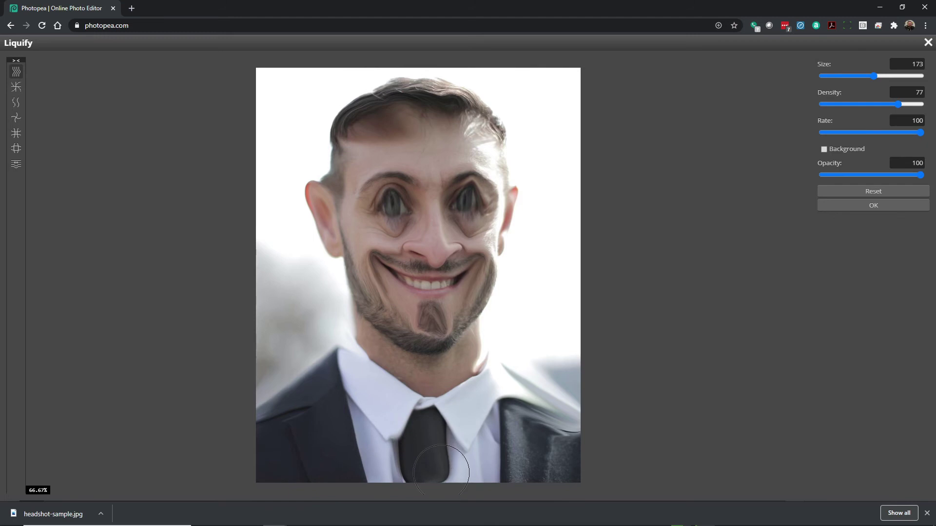
# Smooth and reshape the shirt collar around the neck, and apply the Liquify distortion to the photo
pyautogui.moveTo(344, 336)
pyautogui.mouseDown()
pyautogui.moveTo(475, 349)
pyautogui.moveTo(472, 362)
pyautogui.moveTo(432, 376)
pyautogui.moveTo(388, 379)
pyautogui.mouseUp()
pyautogui.moveTo(469, 397)
pyautogui.mouseDown()
pyautogui.moveTo(472, 390)
pyautogui.moveTo(449, 395)
pyautogui.mouseUp()
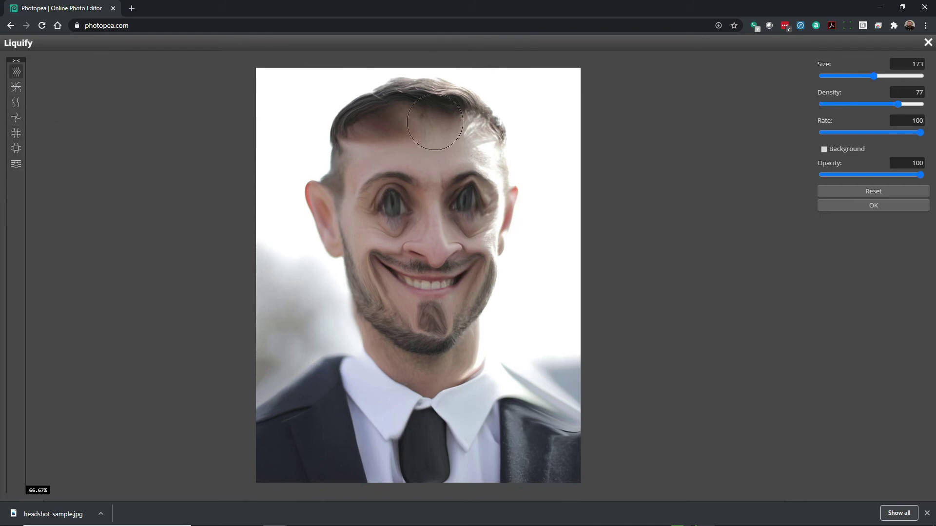
pyautogui.click(888, 205)
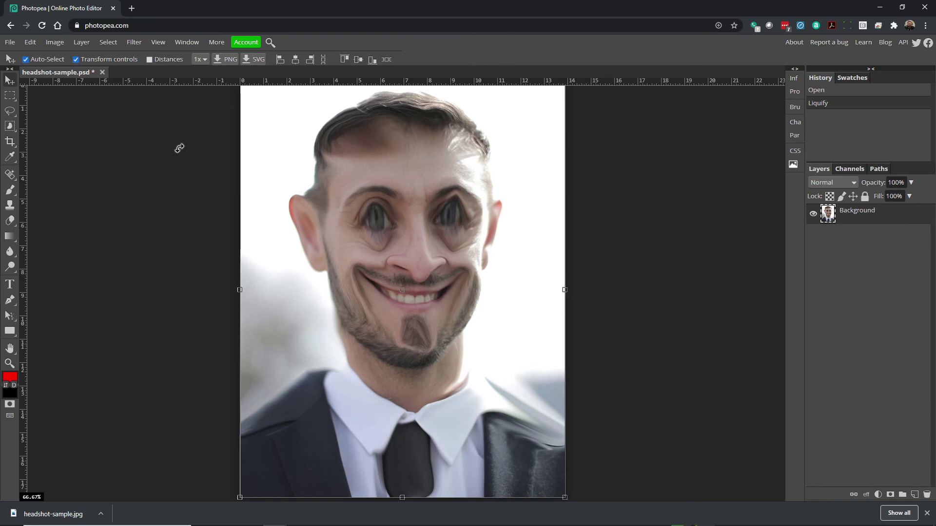
# Export the distorted portrait as a JPG at 1000 × 1280 px with 70% quality
pyautogui.click(8, 43)
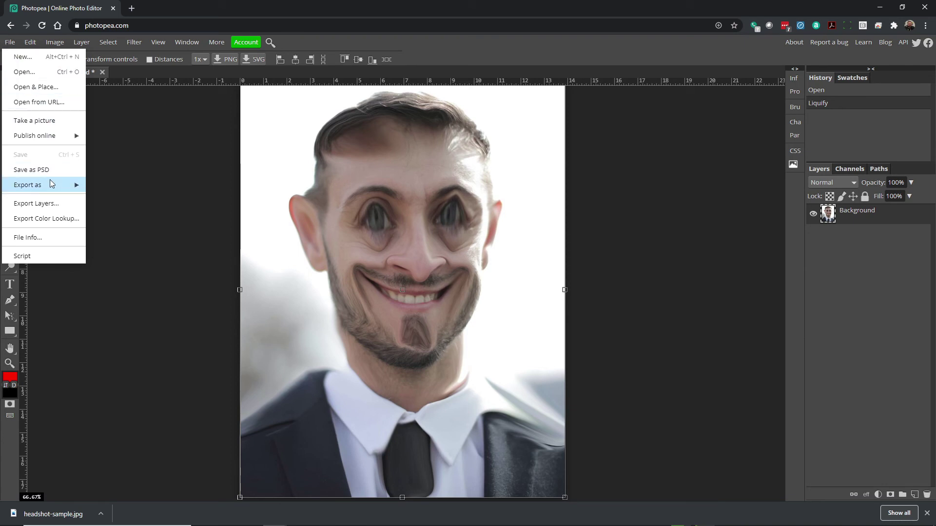
pyautogui.moveTo(54, 185)
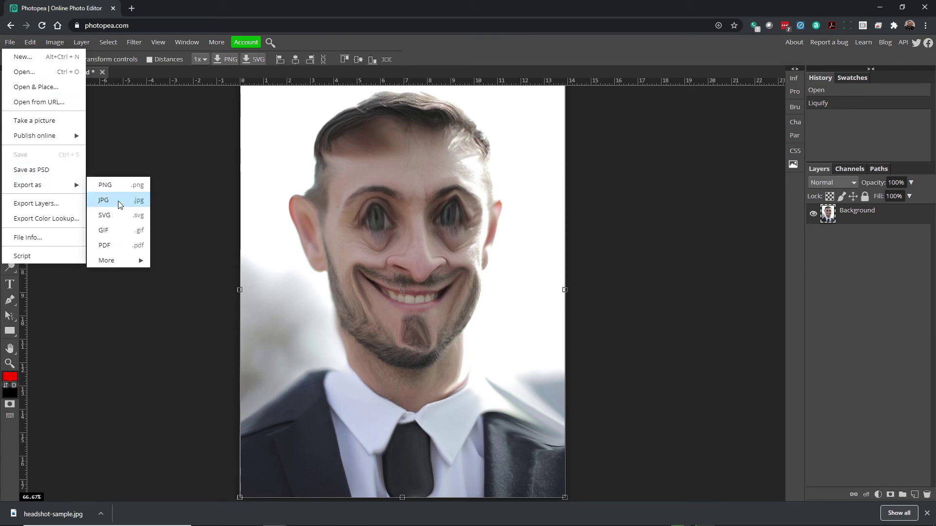
pyautogui.click(119, 203)
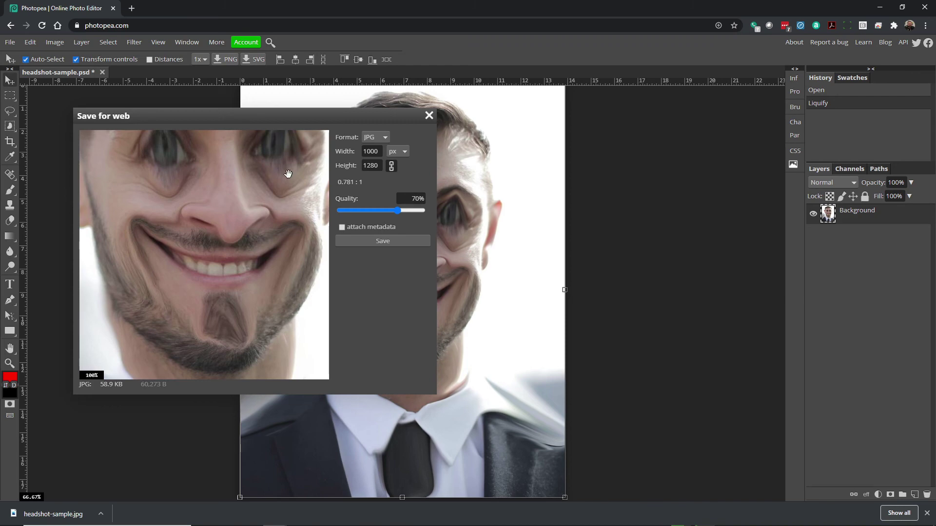
pyautogui.moveTo(379, 152); pyautogui.dragTo(365, 151)
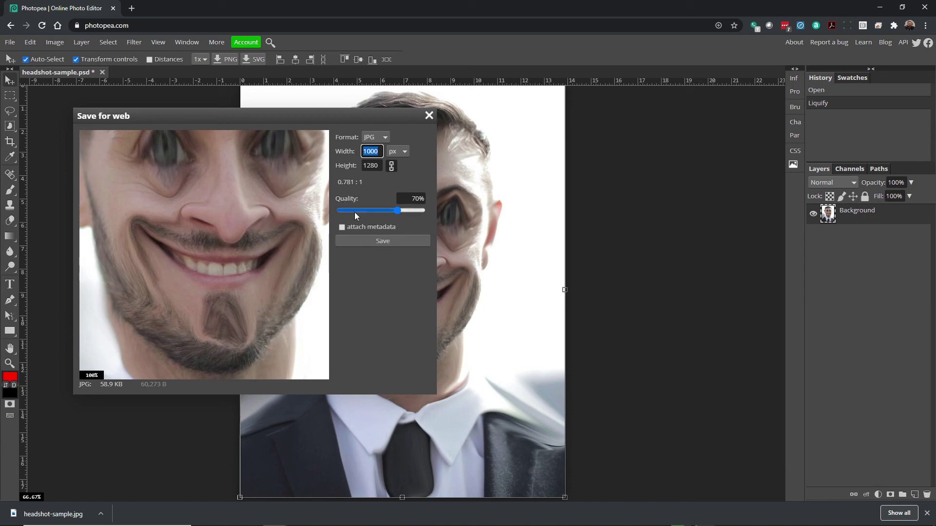
pyautogui.click(378, 241)
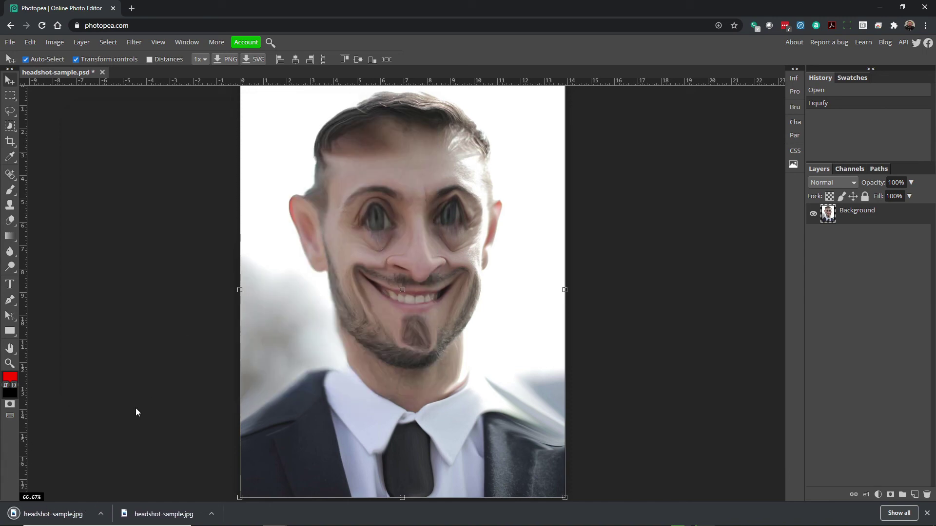